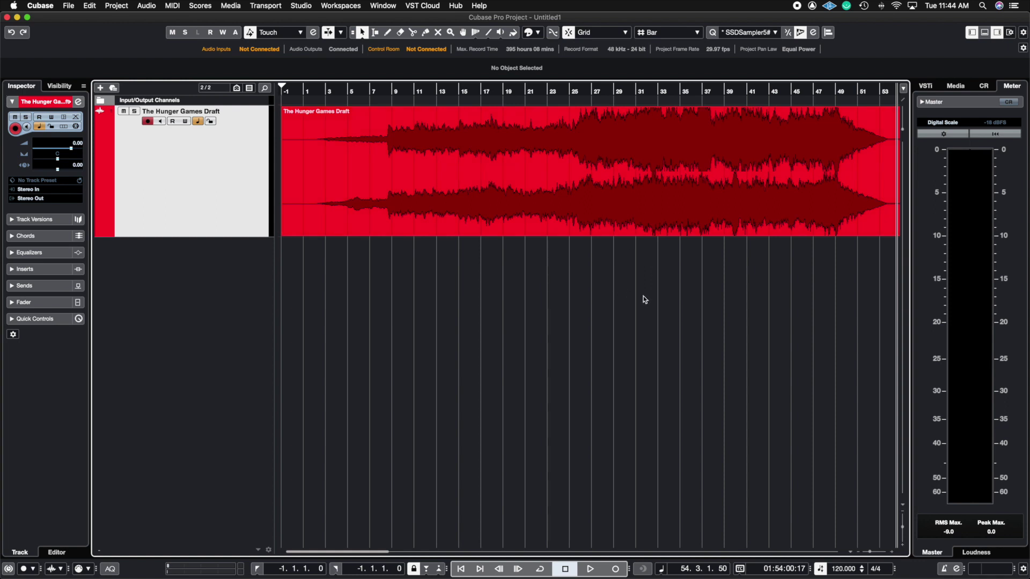
- View the Control Room and the Meter in the right zone, and toggle the zone off and on
click(986, 88)
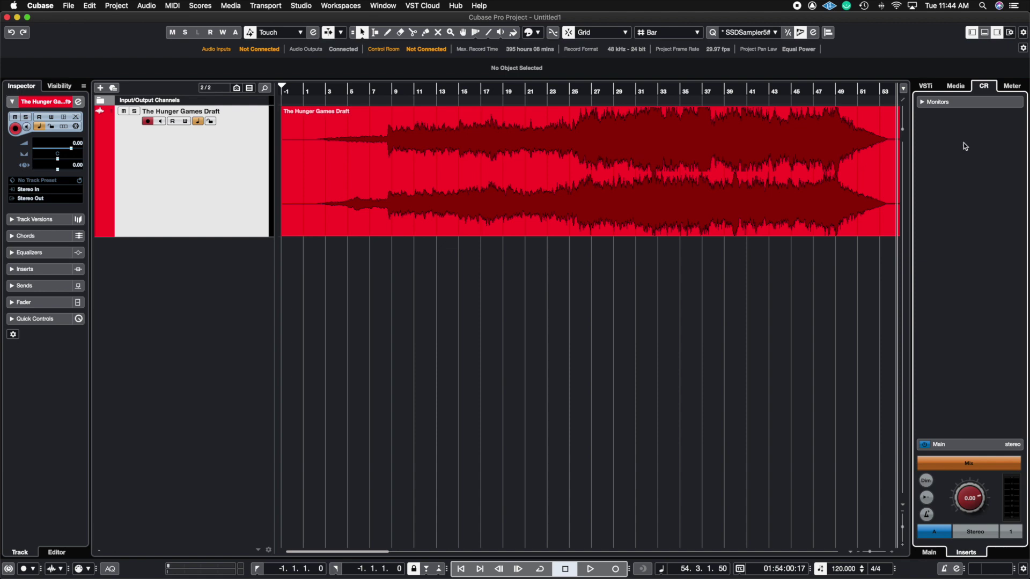
click(1011, 87)
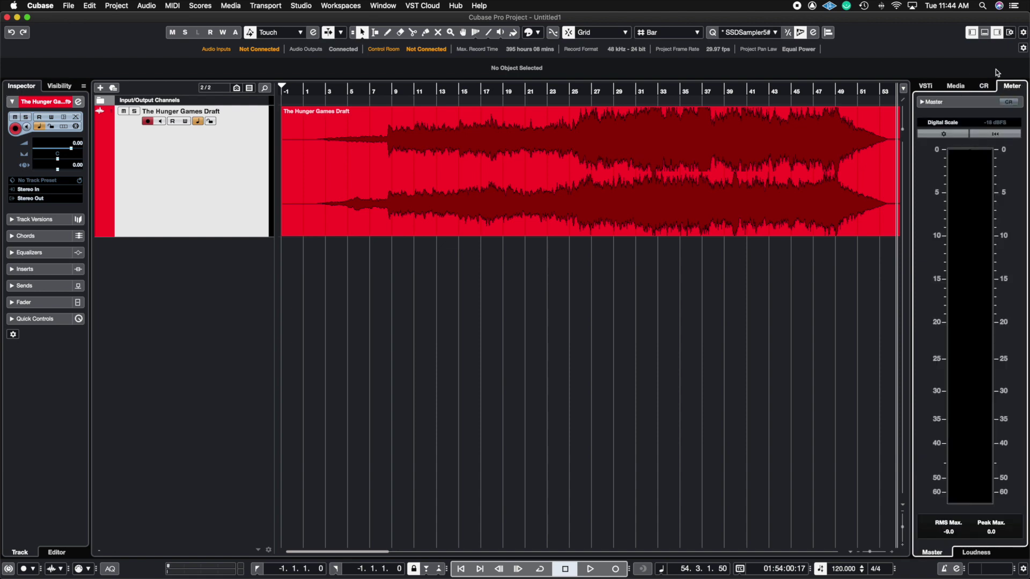
click(995, 33)
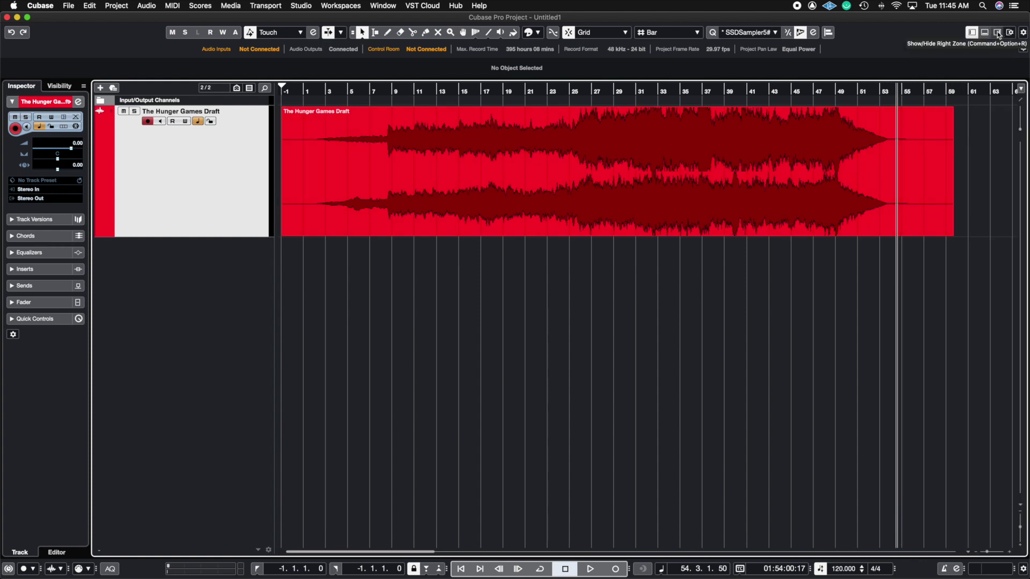
click(997, 33)
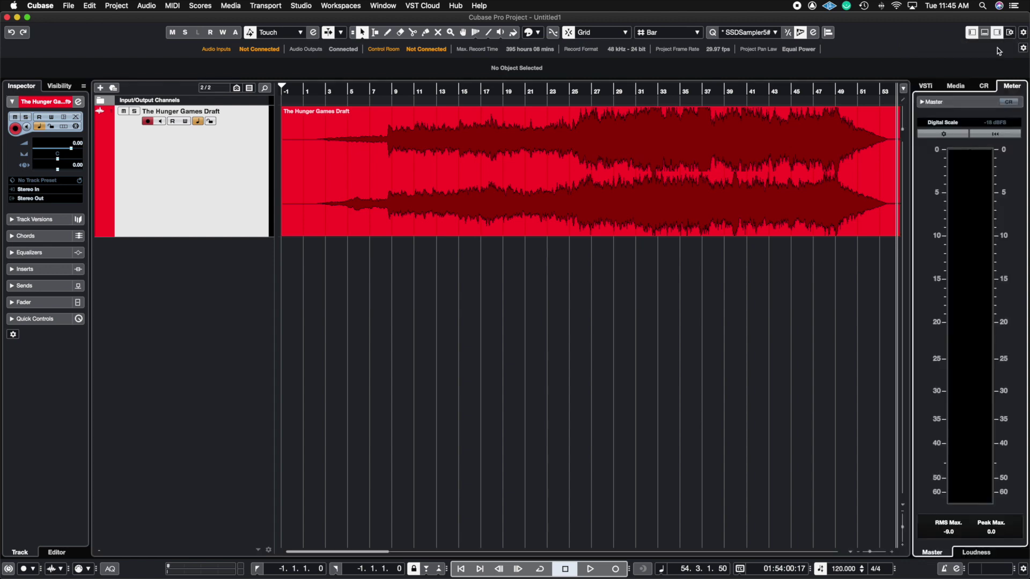
- Insert SuperVision in the first Monitors insert slot of the Control Room and place its window below the waveform
click(985, 88)
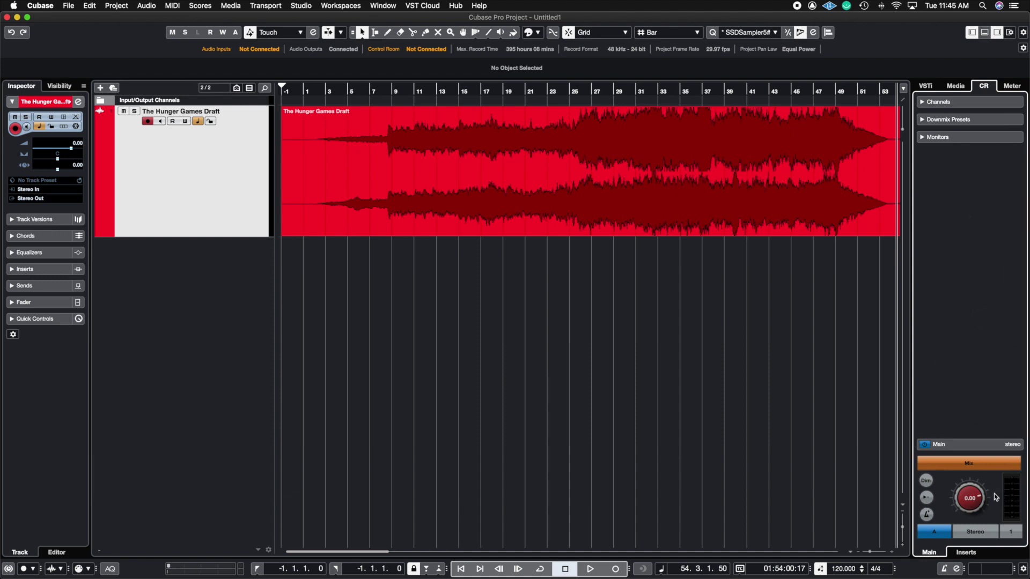
click(967, 555)
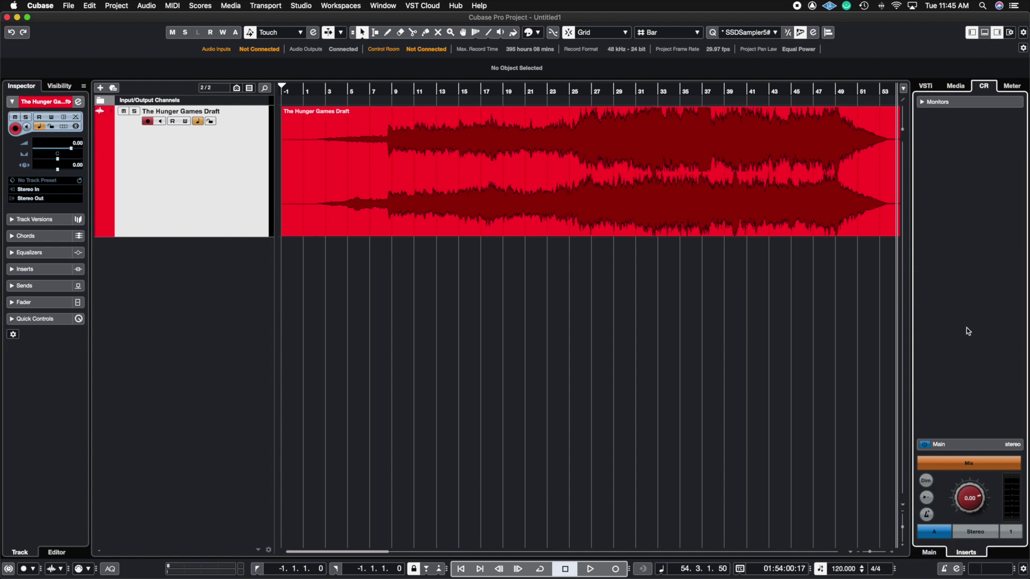
click(927, 103)
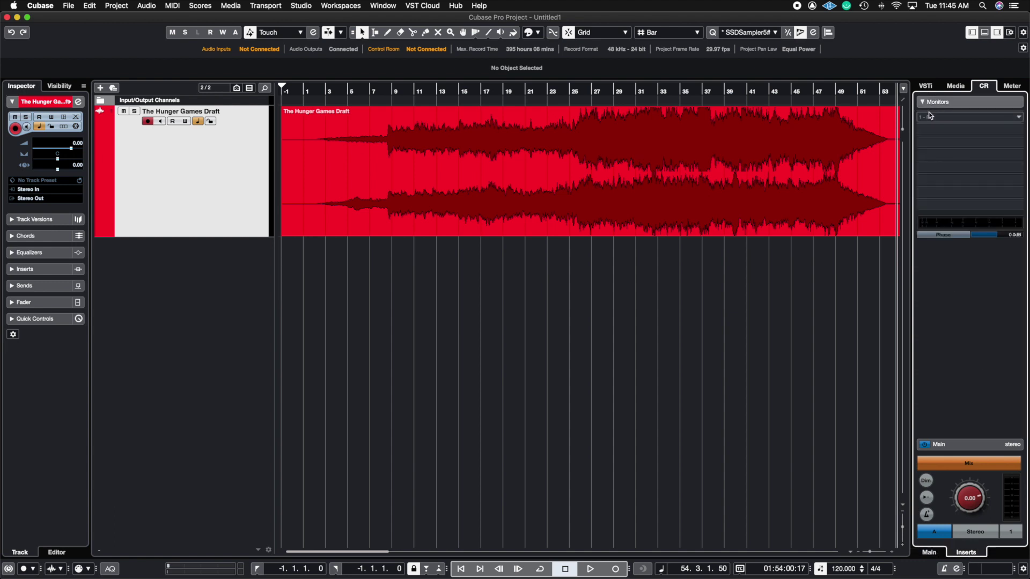
click(961, 121)
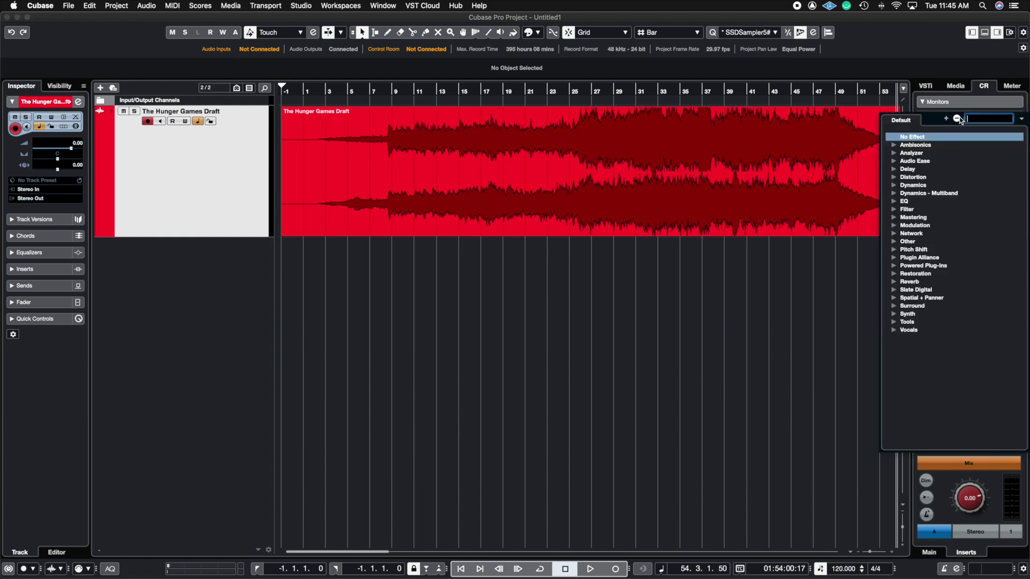
click(893, 154)
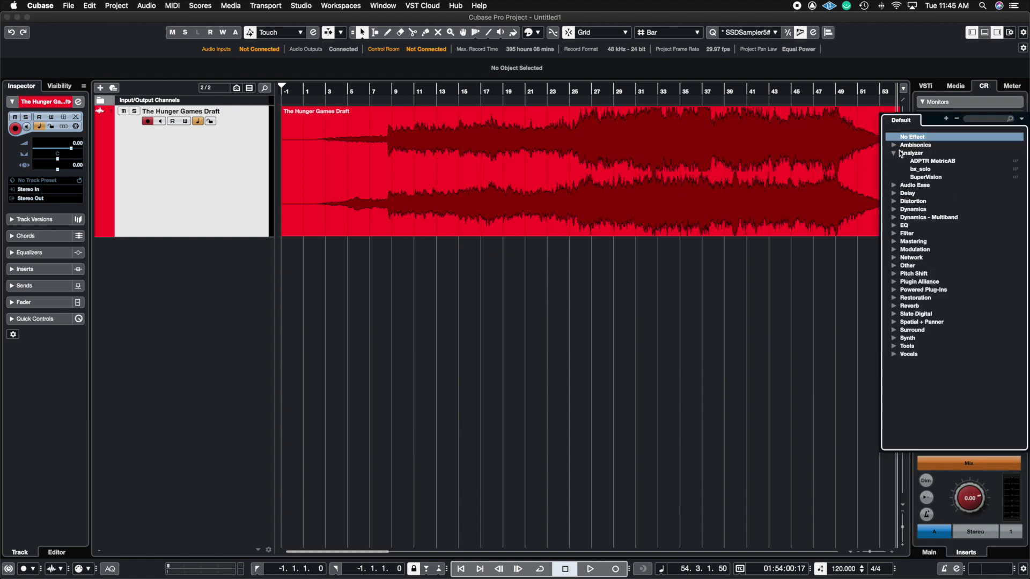
click(915, 153)
click(975, 120)
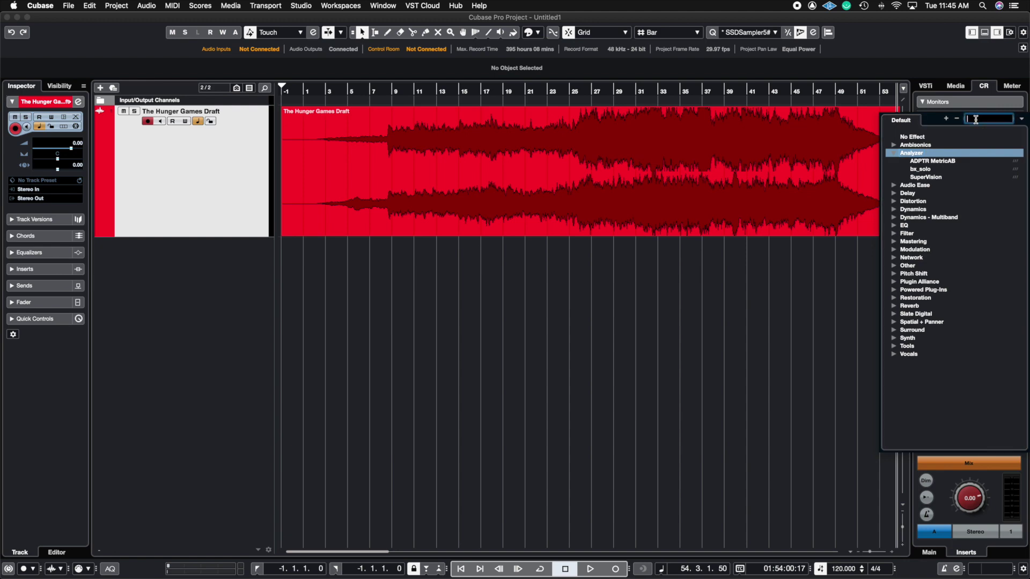
text(super)
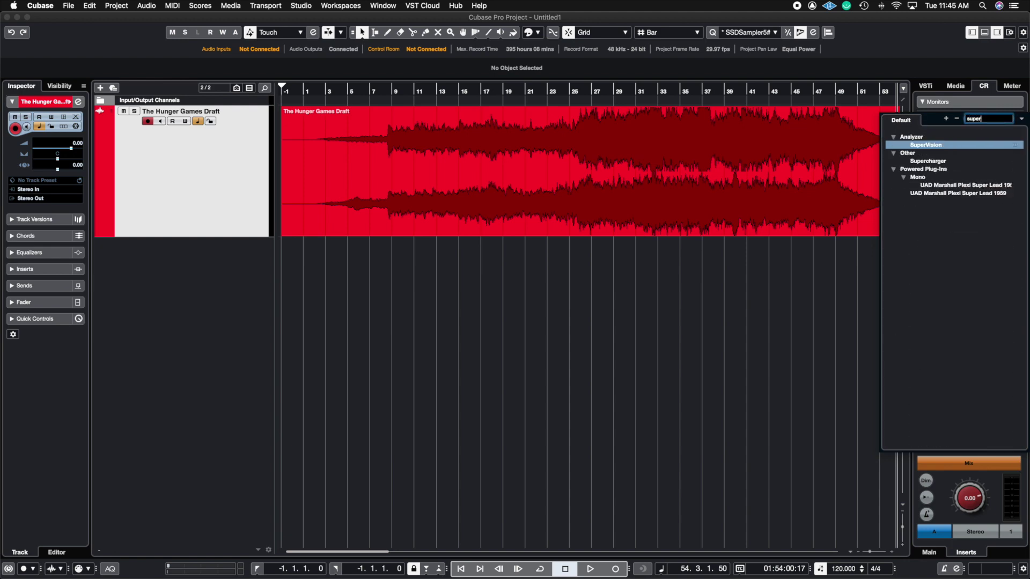
click(934, 146)
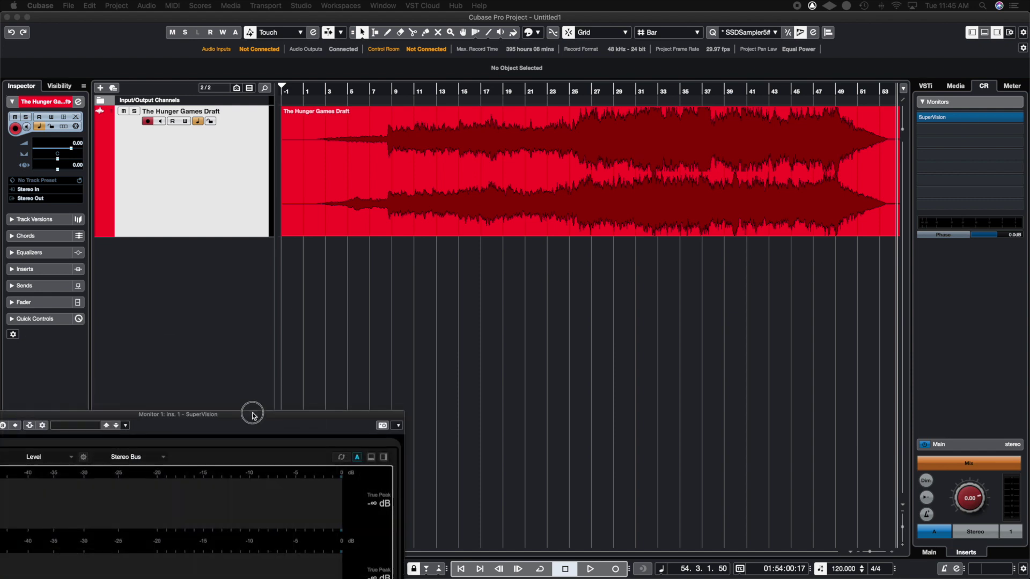
drag(253, 414, 654, 246)
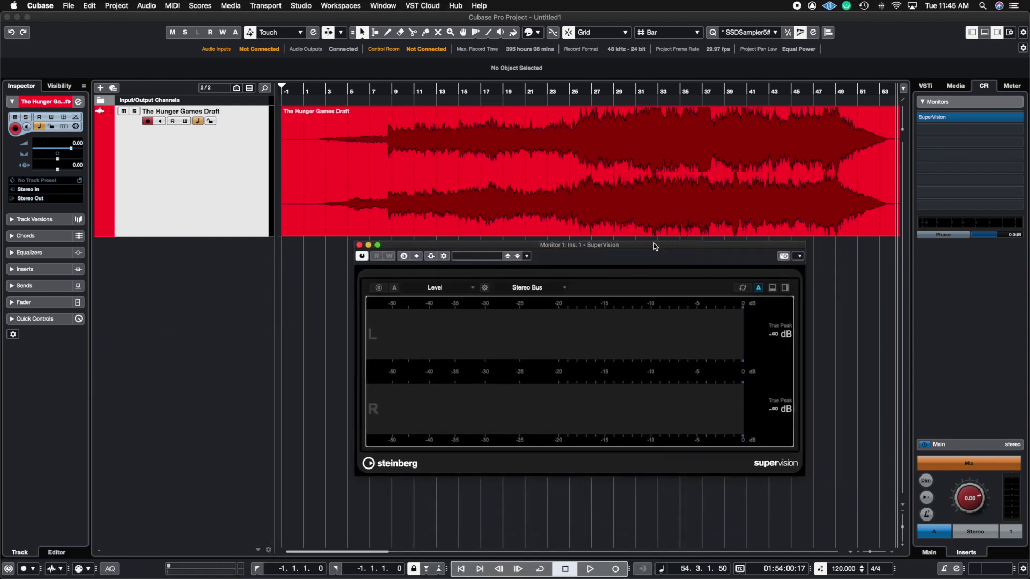
- Play the track briefly from bar 24 to check the SuperVision level meter, and stop playback
click(561, 93)
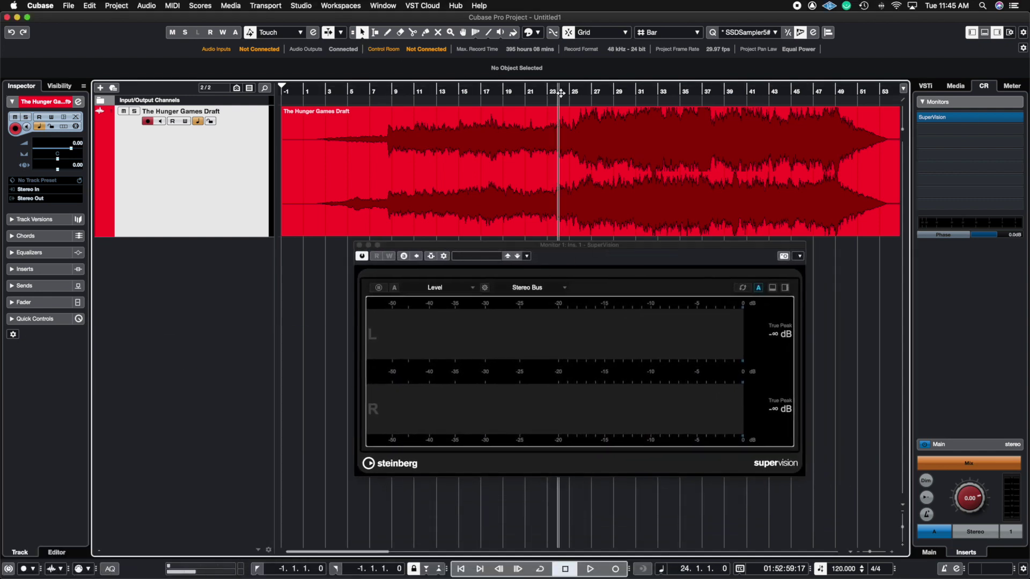
key(space)
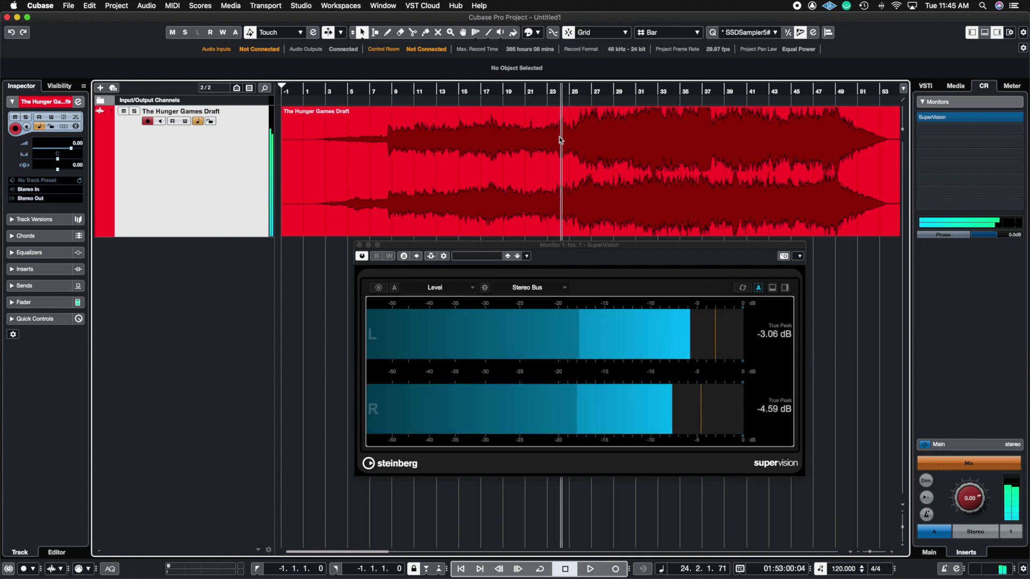
key(space)
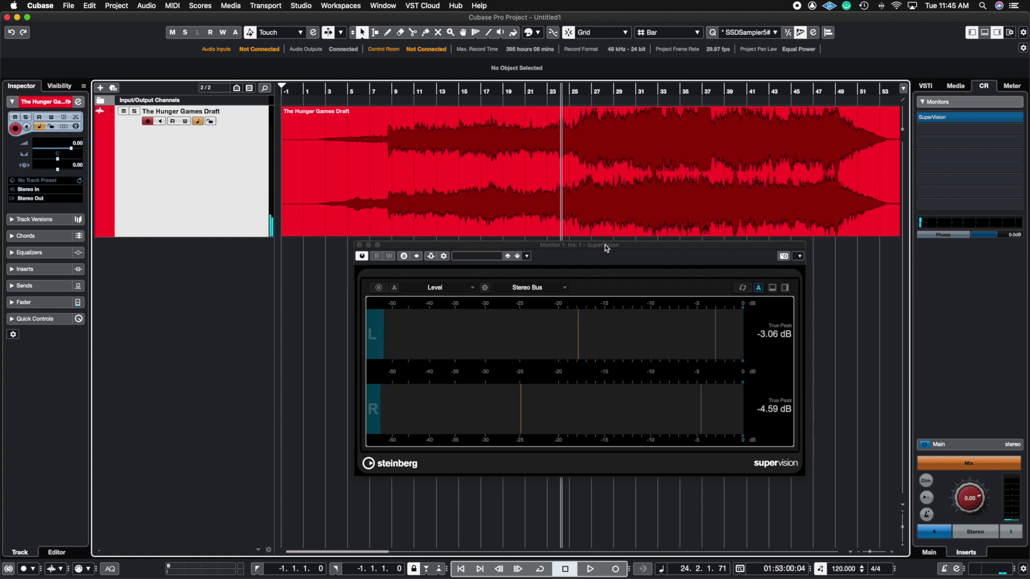
- Insert a second SuperVision in the second Monitors insert slot and arrange both plug-in windows side by side below the waveform
drag(609, 241, 532, 241)
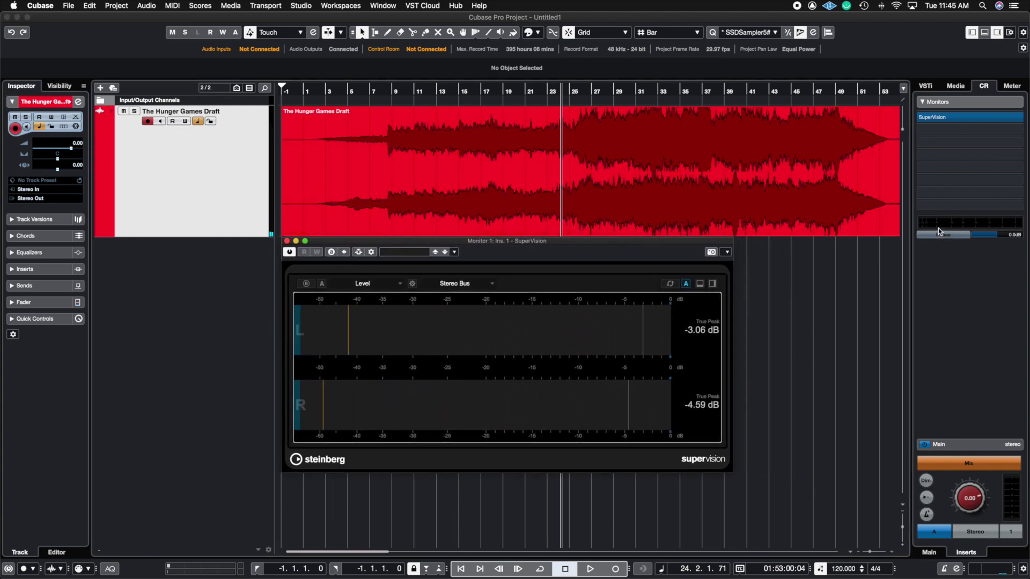
click(960, 130)
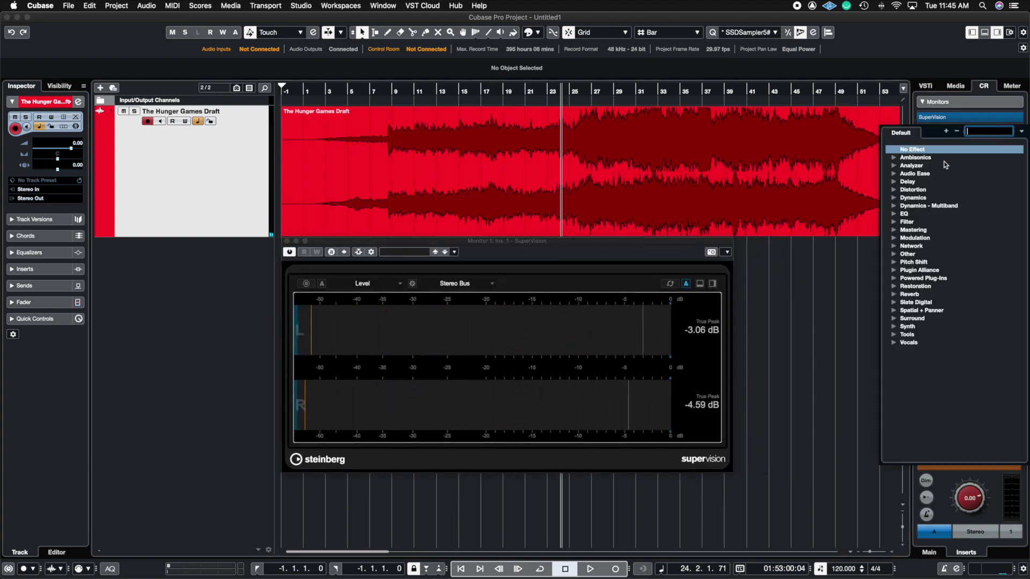
click(894, 167)
click(933, 192)
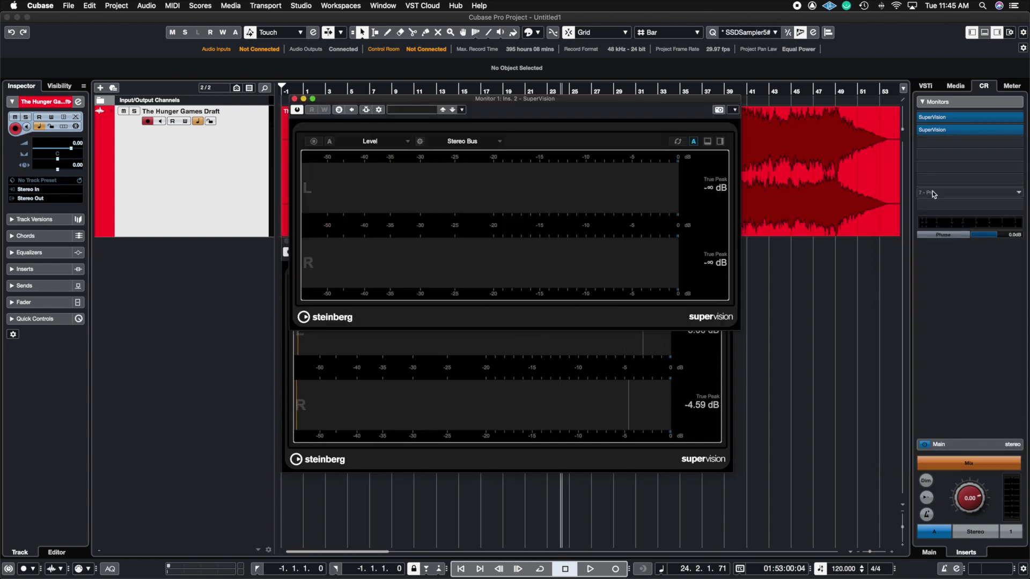
drag(511, 98, 818, 108)
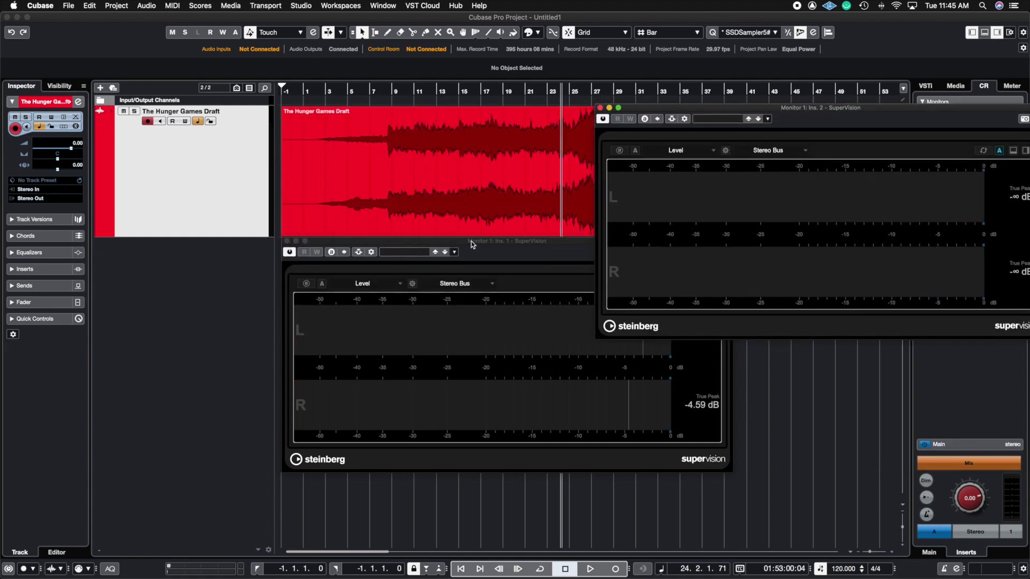
drag(471, 241, 278, 242)
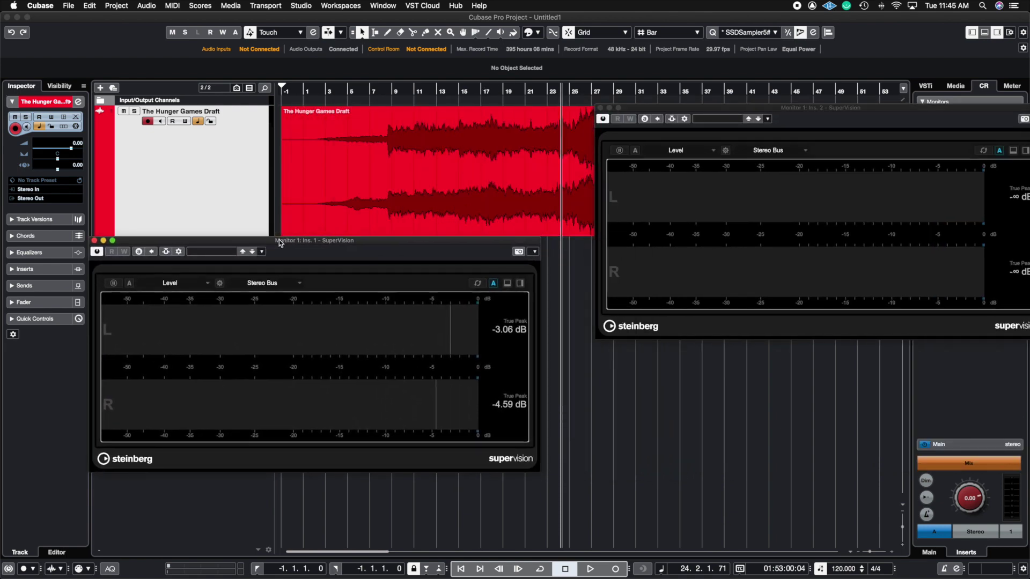
drag(679, 111, 625, 244)
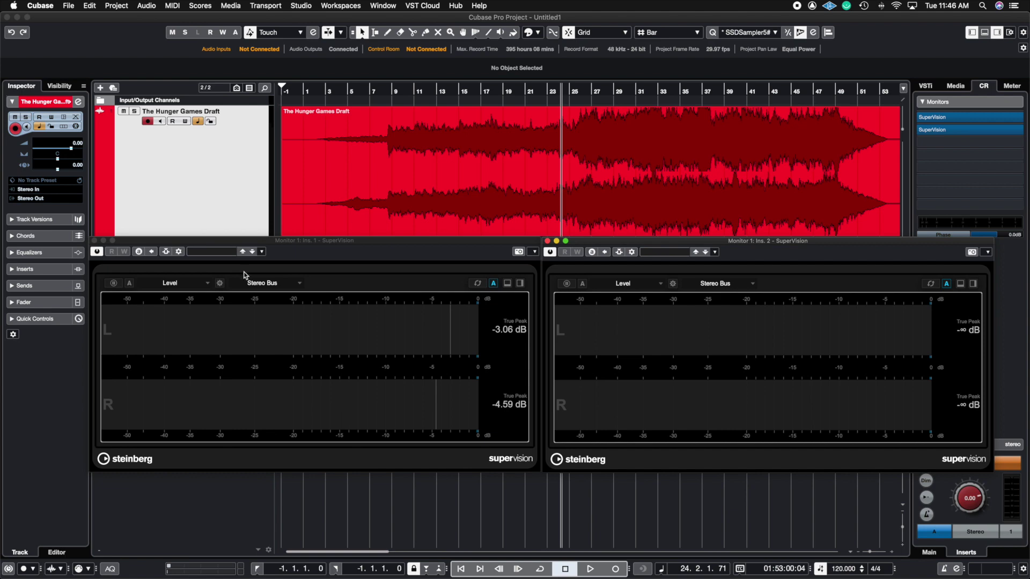
- Review the available modules of the second SuperVision and switch it to Loudness
click(661, 285)
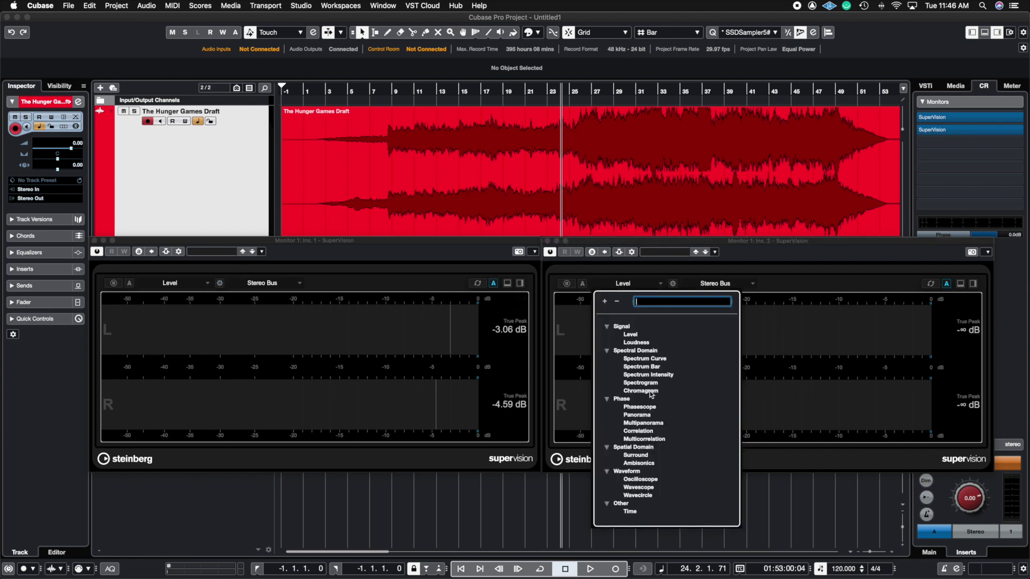
click(651, 274)
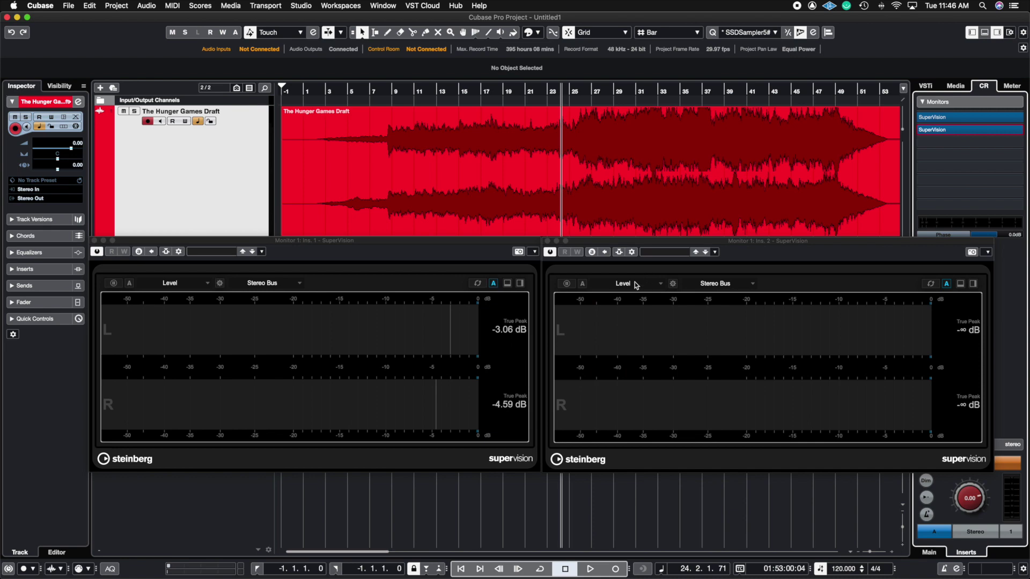
click(661, 284)
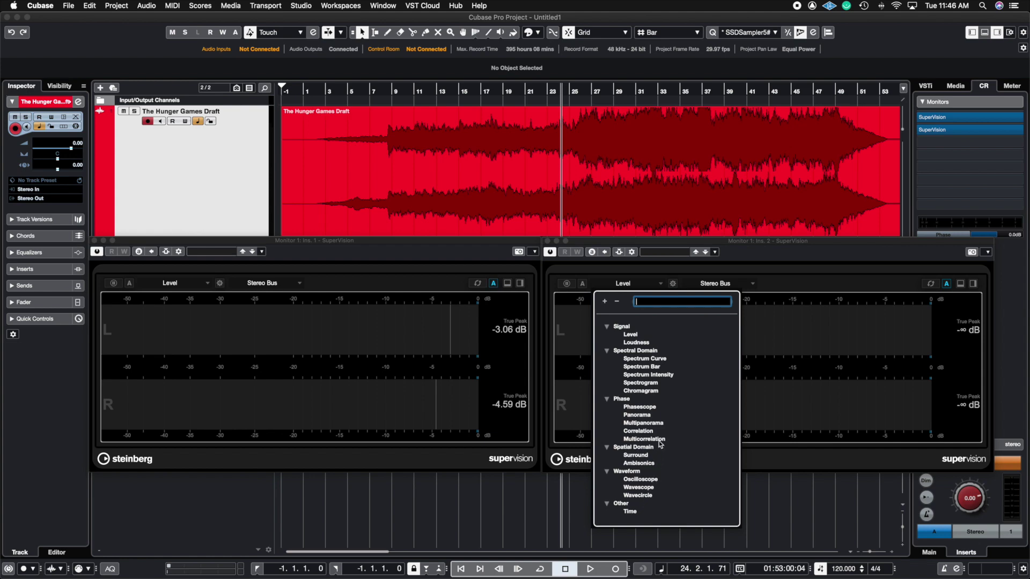
click(636, 342)
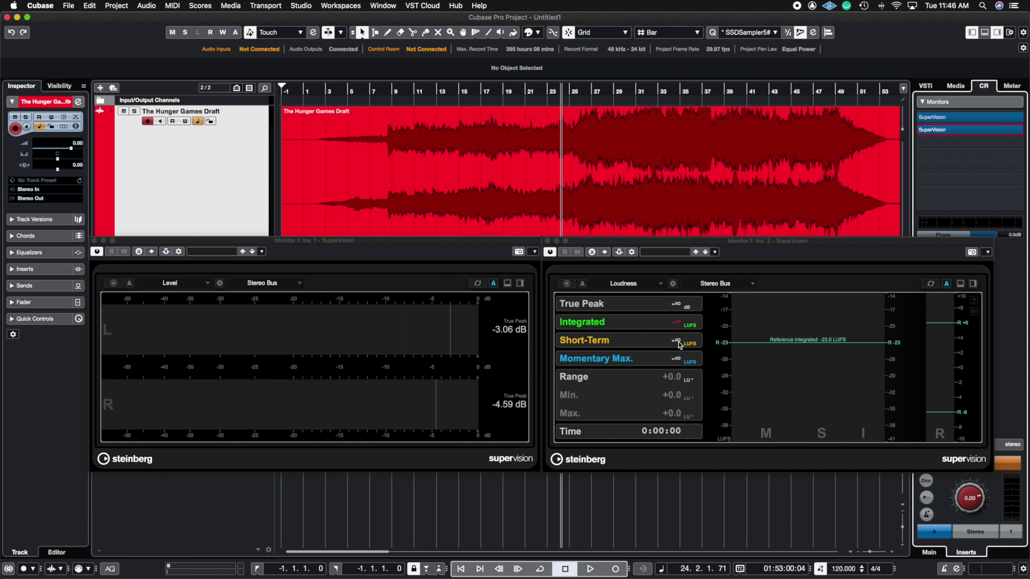
- Try the Spectrum Curve, Spectrum Bar, Spectrum Intensity and Time modules in the second SuperVision
click(644, 288)
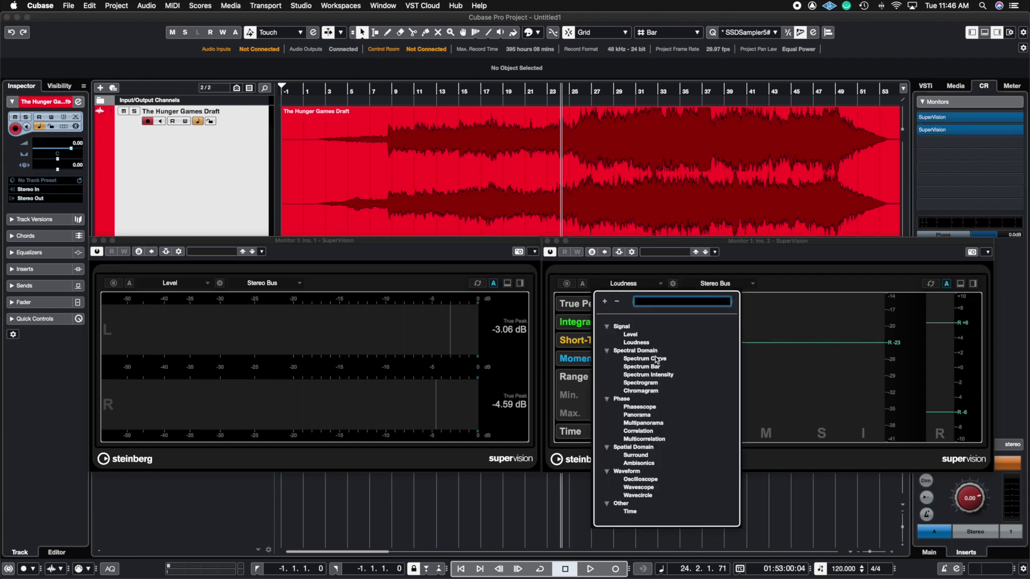
click(658, 359)
click(654, 286)
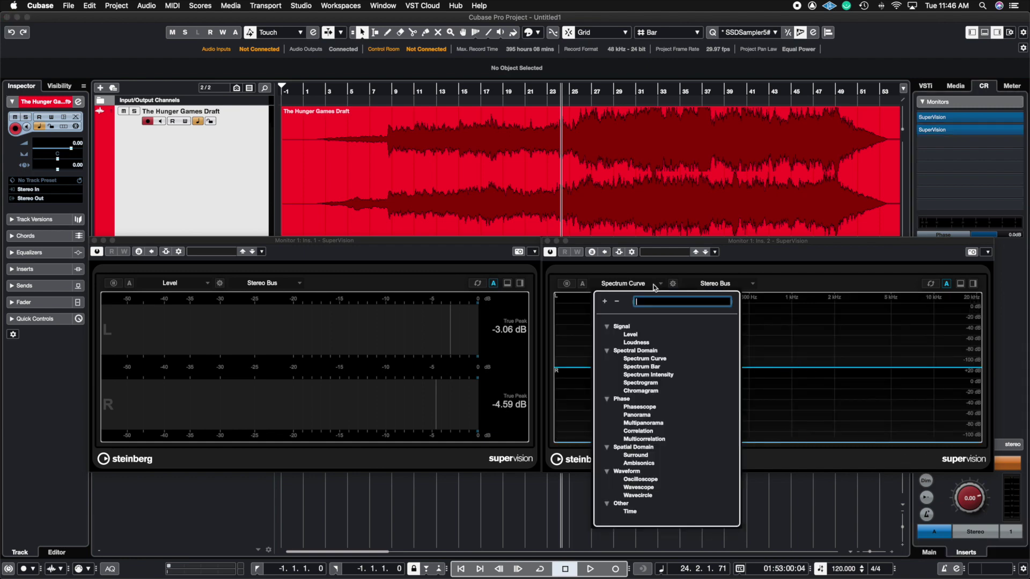
click(678, 367)
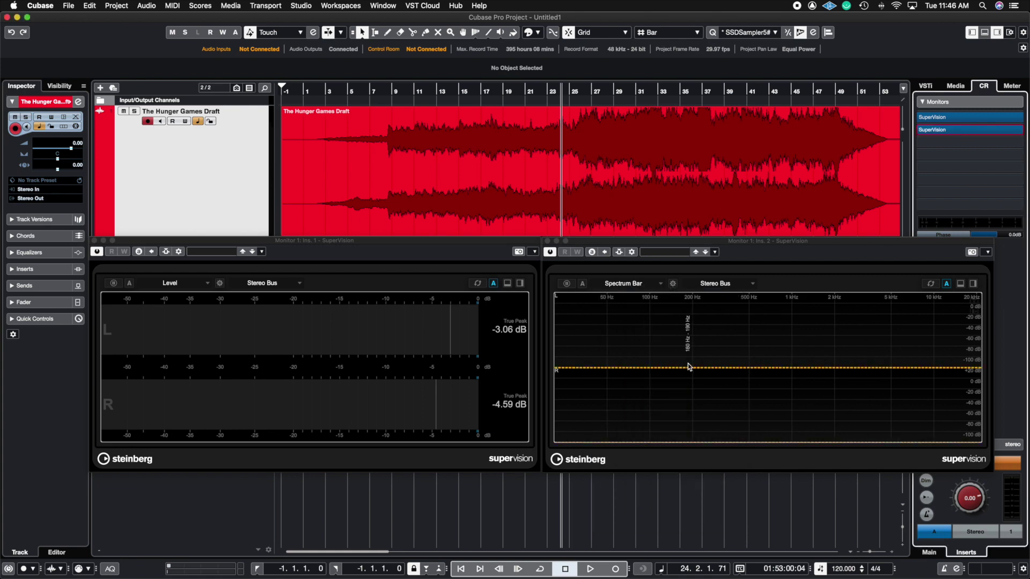
click(648, 285)
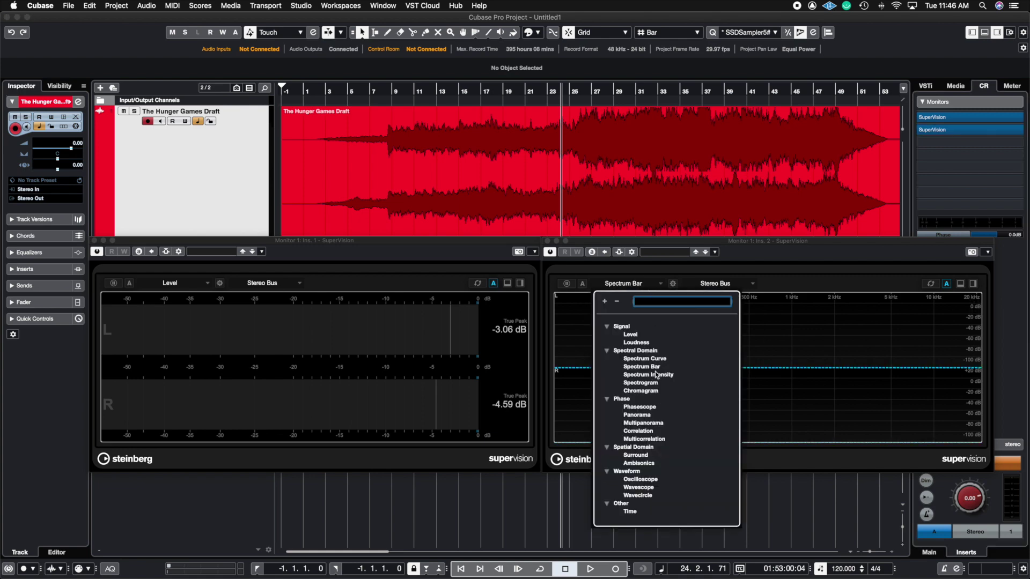
click(661, 376)
click(649, 284)
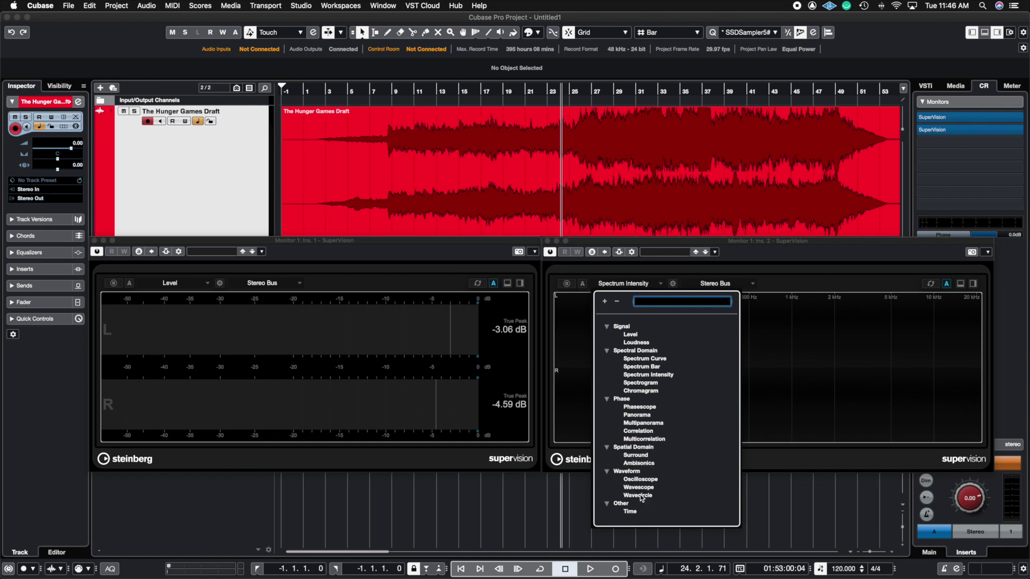
click(628, 511)
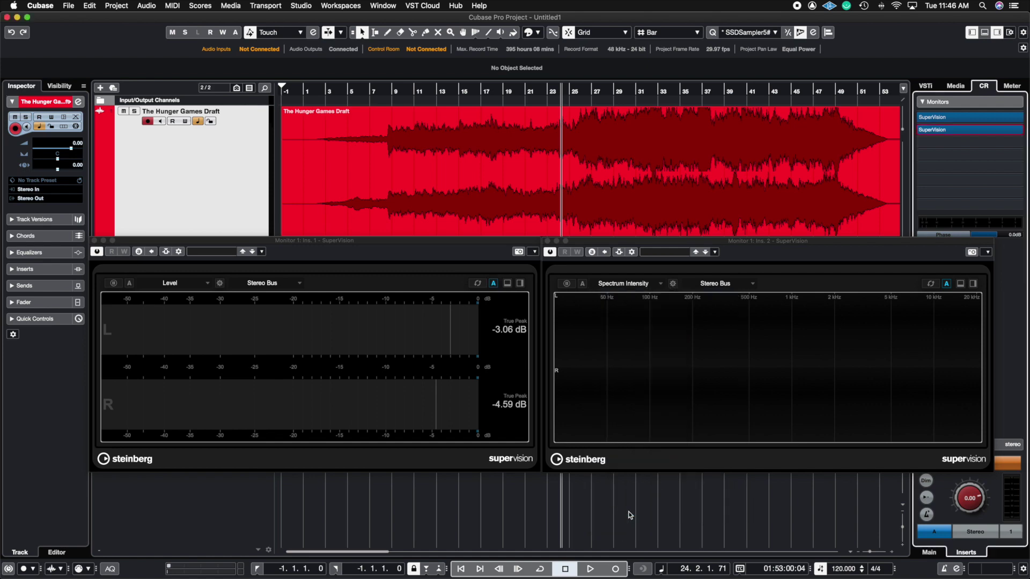
- Switch the second SuperVision's module to Level, and finally set it to Spectrum Curve
click(623, 283)
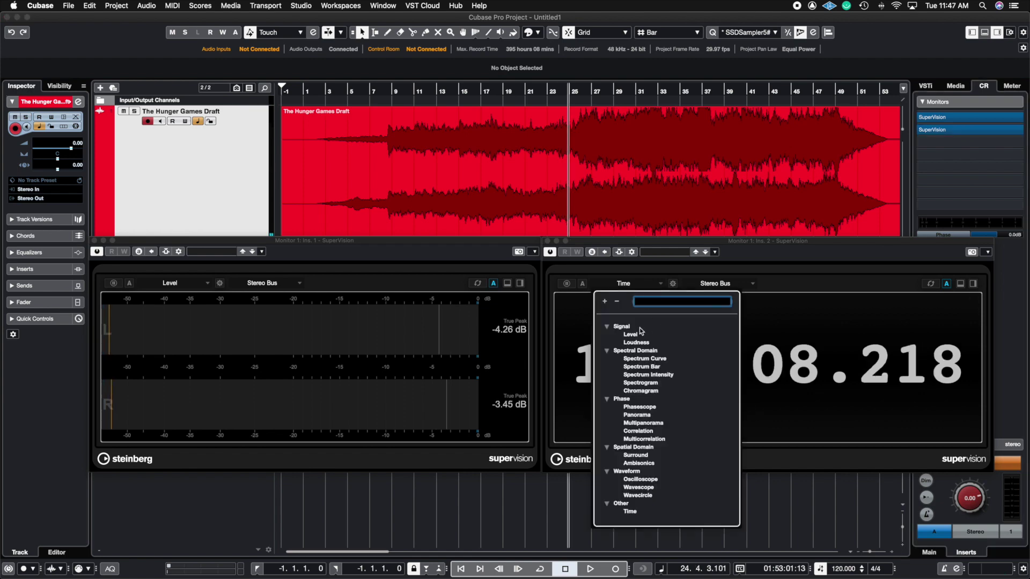
click(655, 336)
click(646, 284)
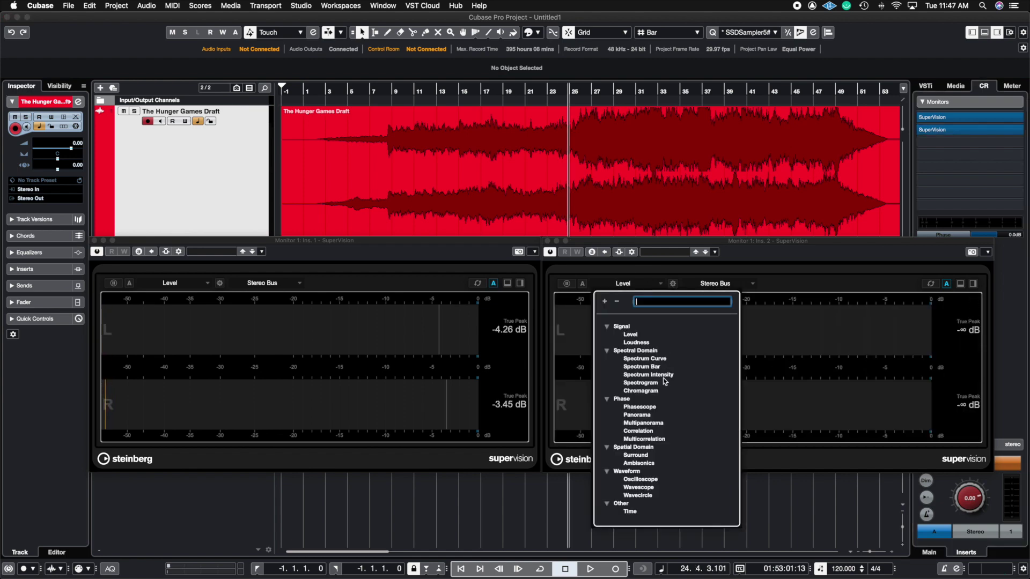
click(655, 362)
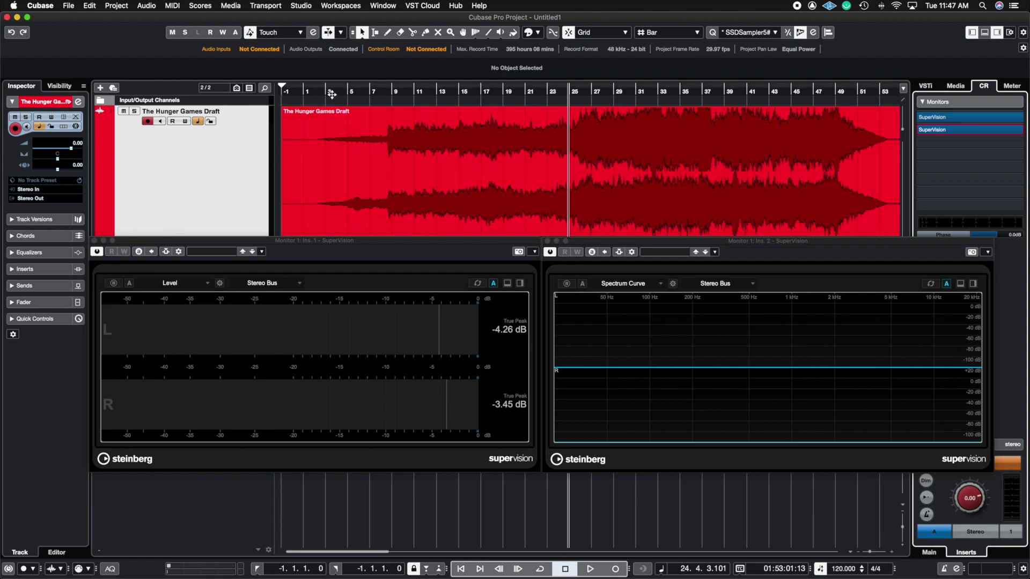
- Play the mix from bar 7 while watching the Level and Spectrum Curve meters, and stop playback near bar 21
click(381, 92)
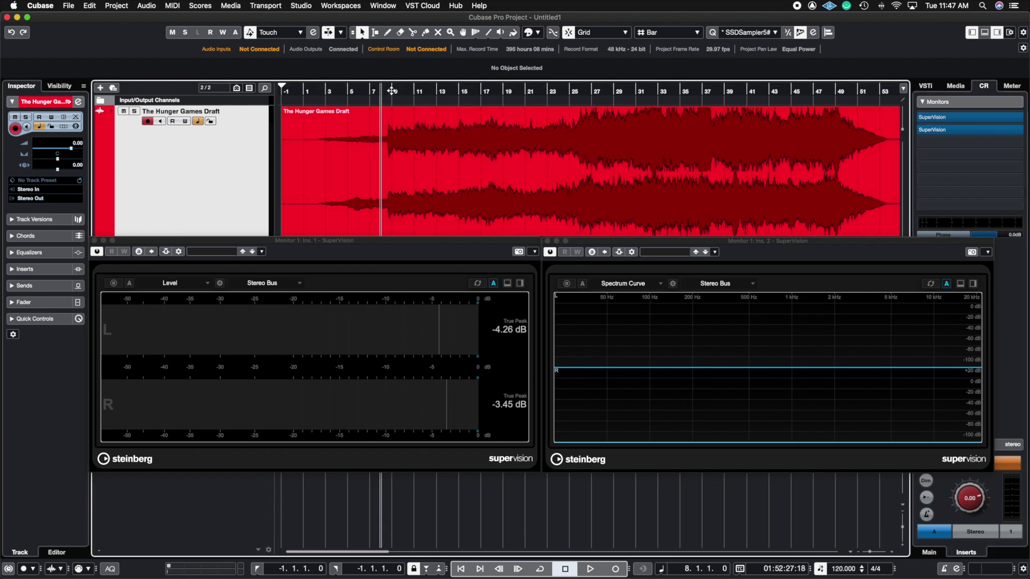
click(395, 91)
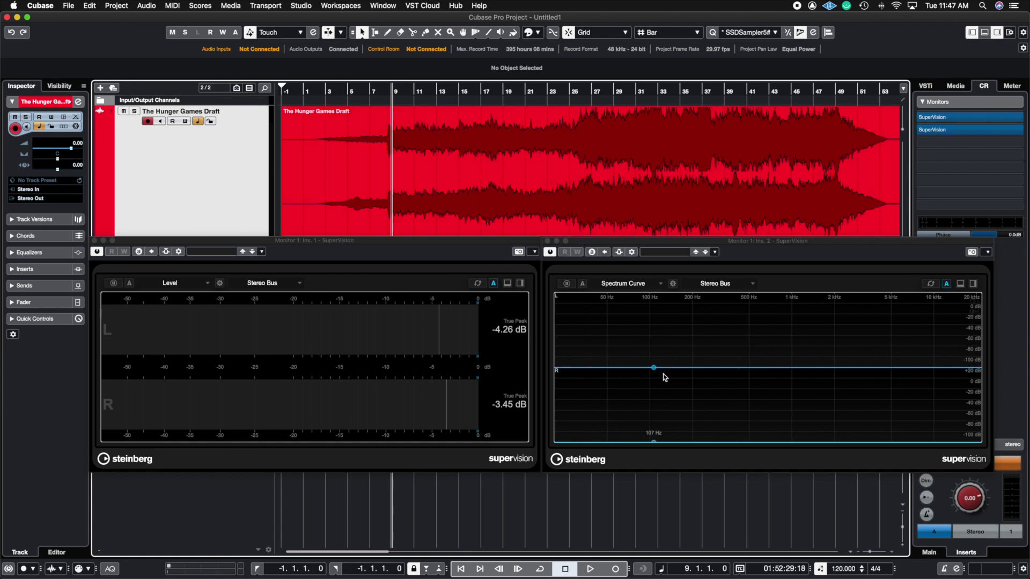
click(371, 93)
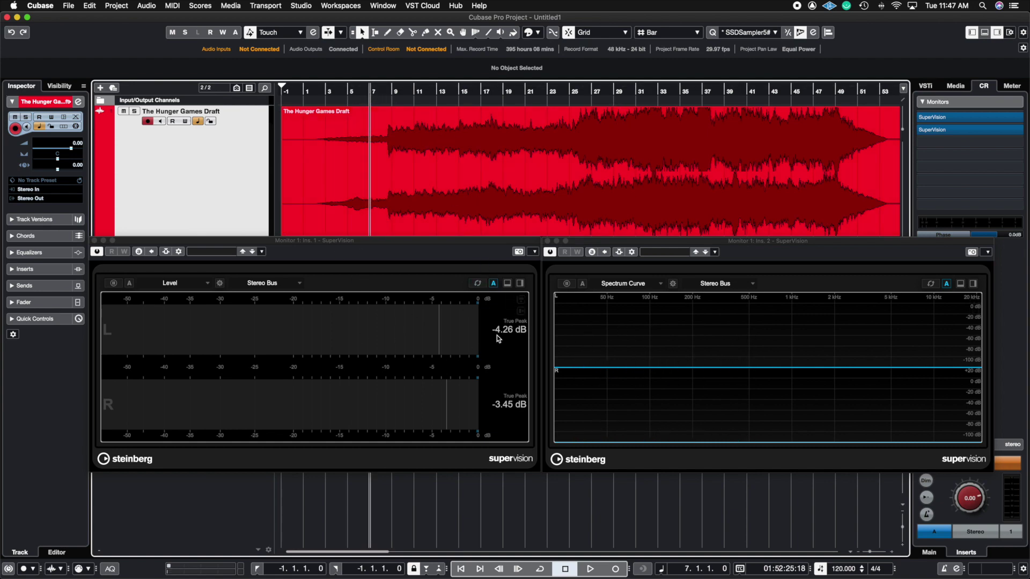
key(space)
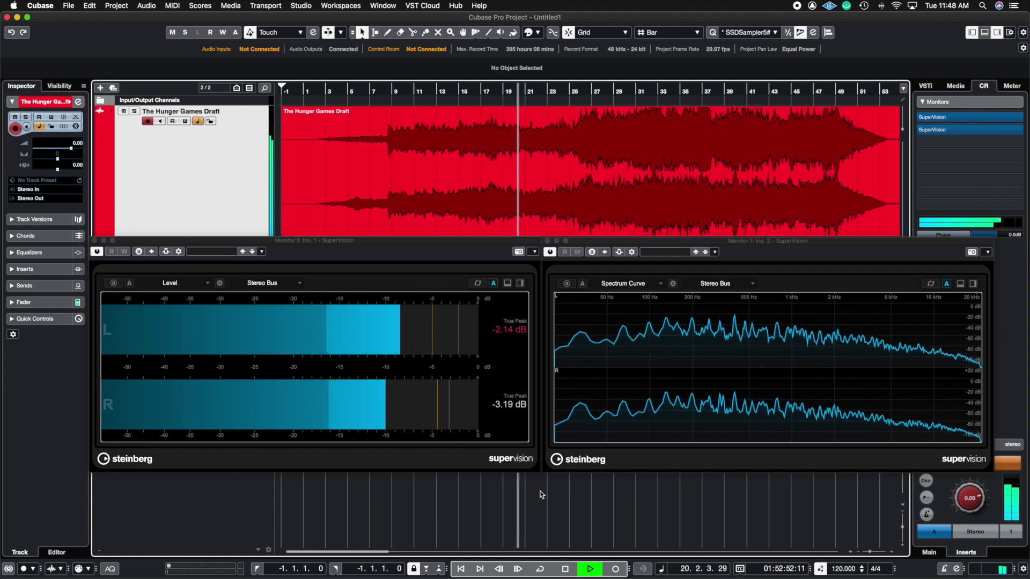
click(895, 279)
key(space)
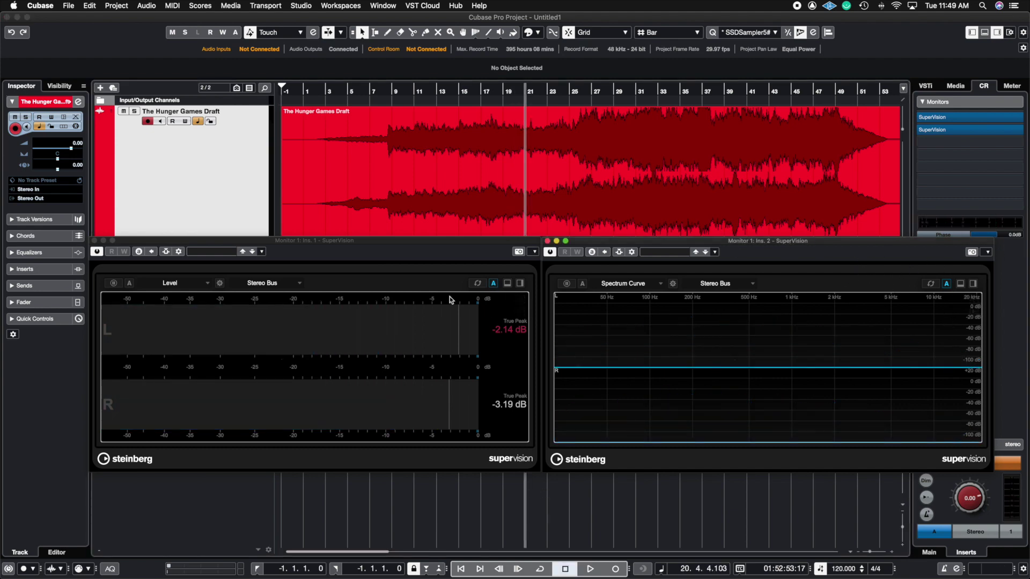
- Split the second SuperVision side by side, set the new module to Correlation, and add a Level module beneath it
click(974, 284)
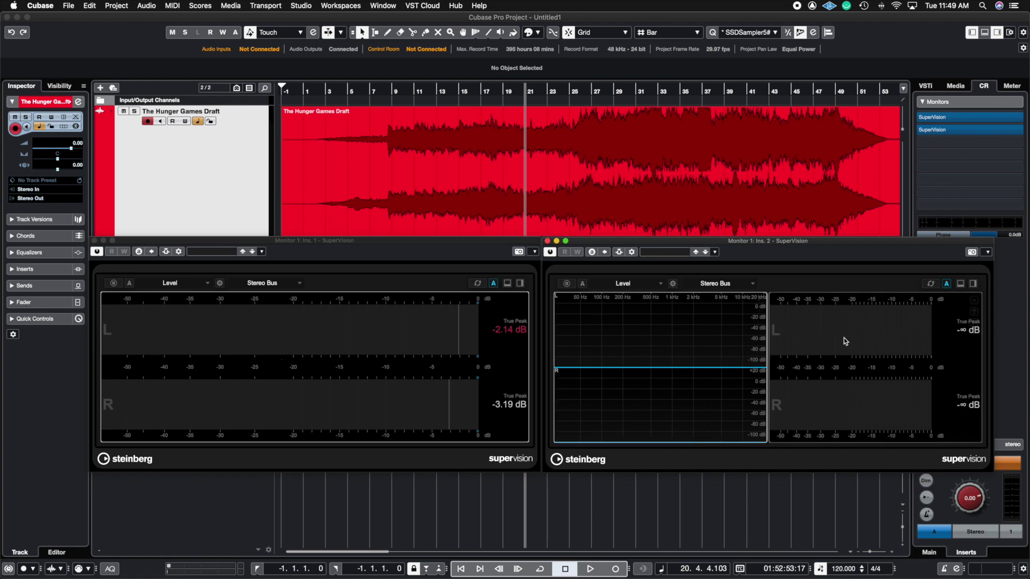
click(626, 284)
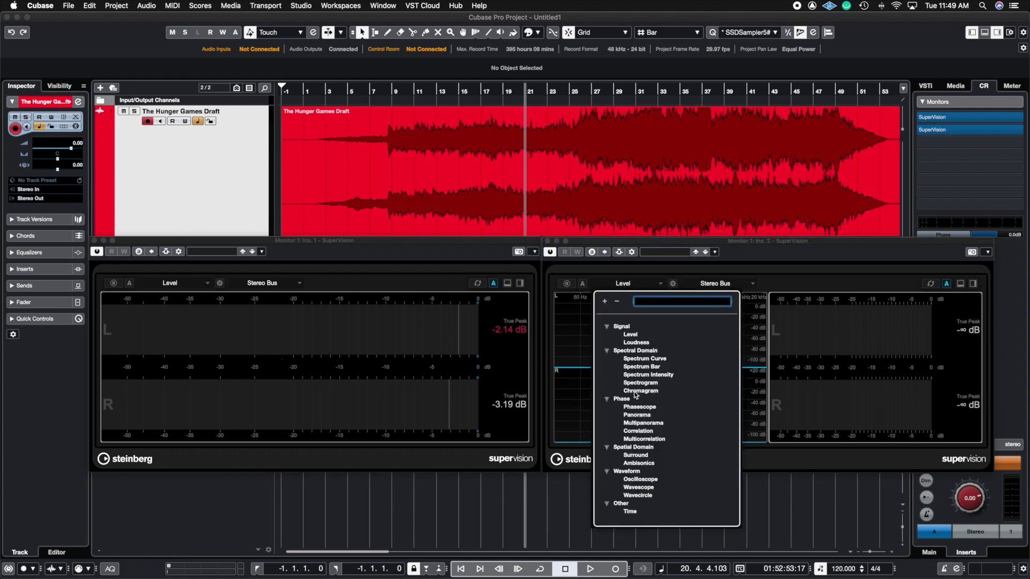
click(639, 431)
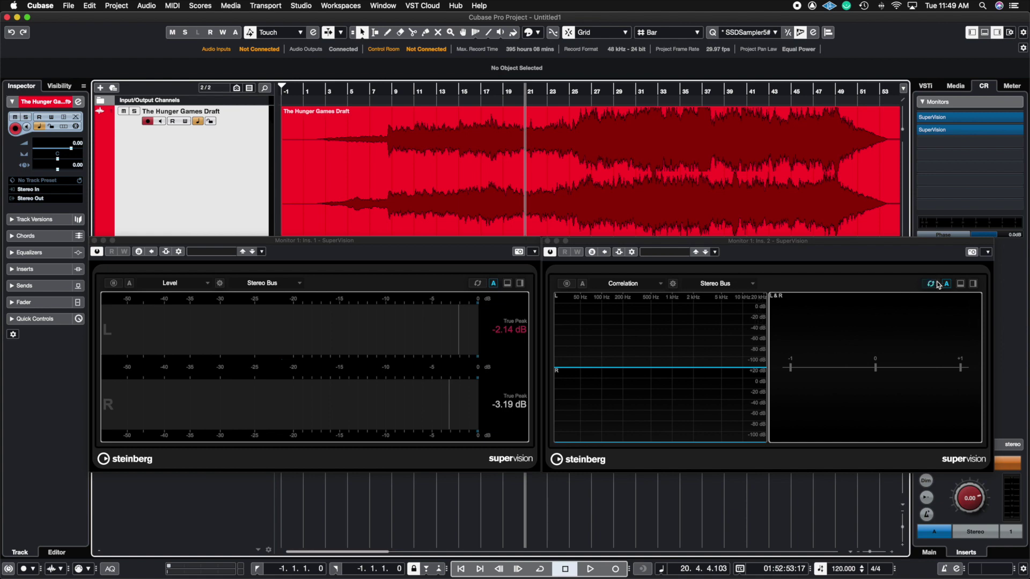
click(961, 283)
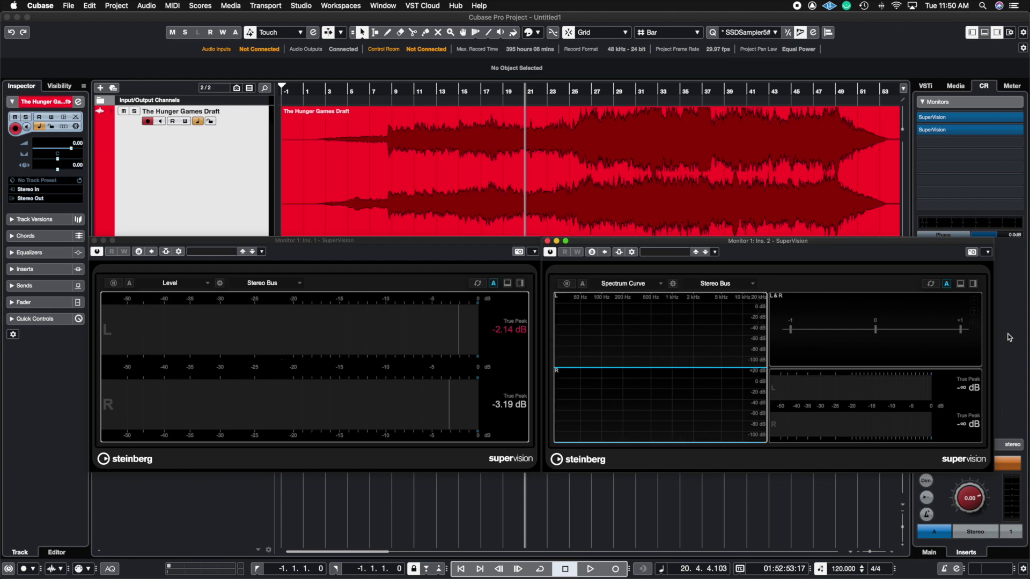
- Add a module beneath the second SuperVision's Spectrum Curve, try Spectrum Intensity in it, and set it to Spectrum Bar
click(961, 284)
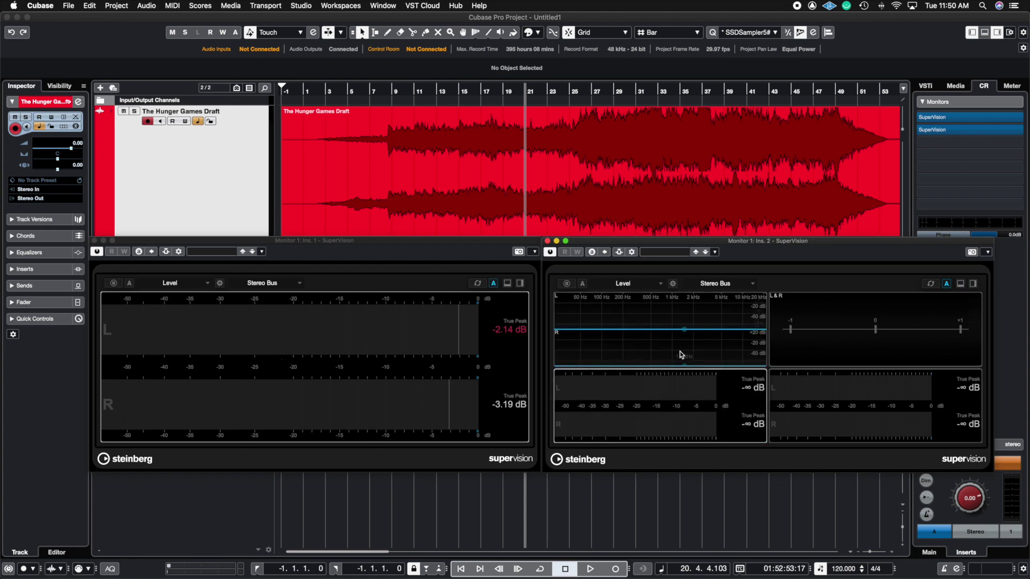
click(642, 283)
click(659, 374)
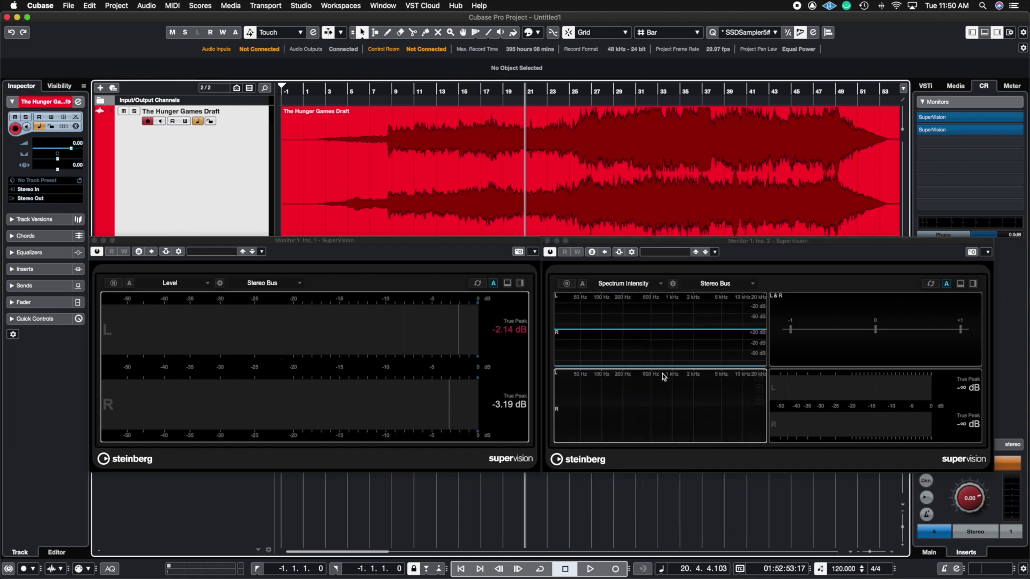
click(646, 284)
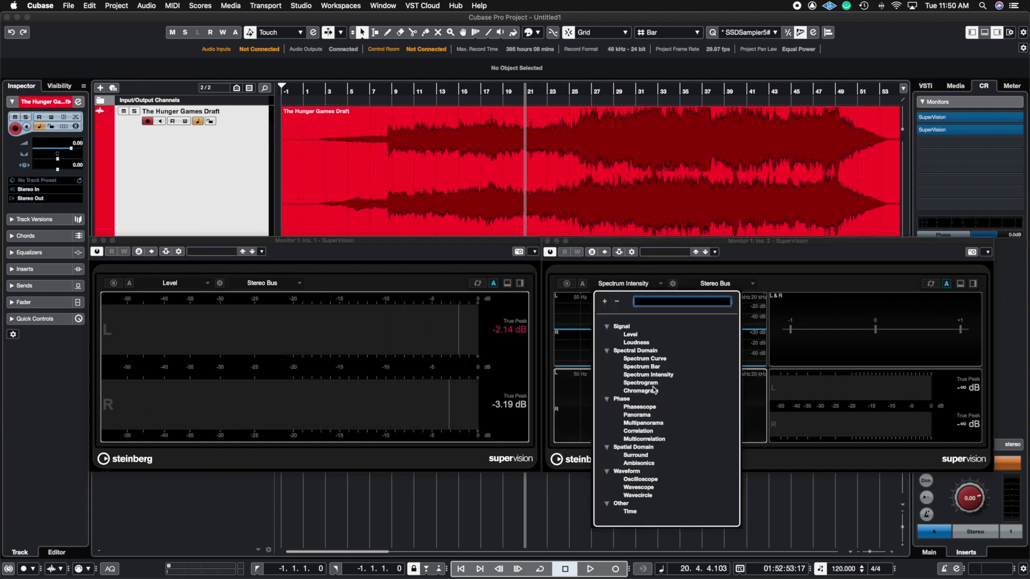
click(652, 367)
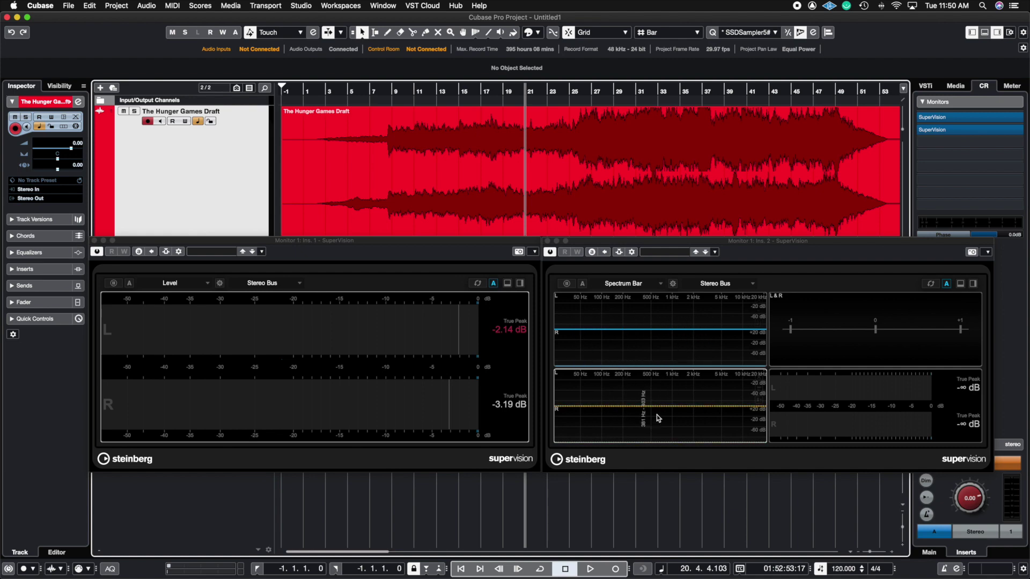
- Play the mix from bar 9 to watch the second SuperVision's four modules, and stop playback near bar 13
click(392, 91)
key(space)
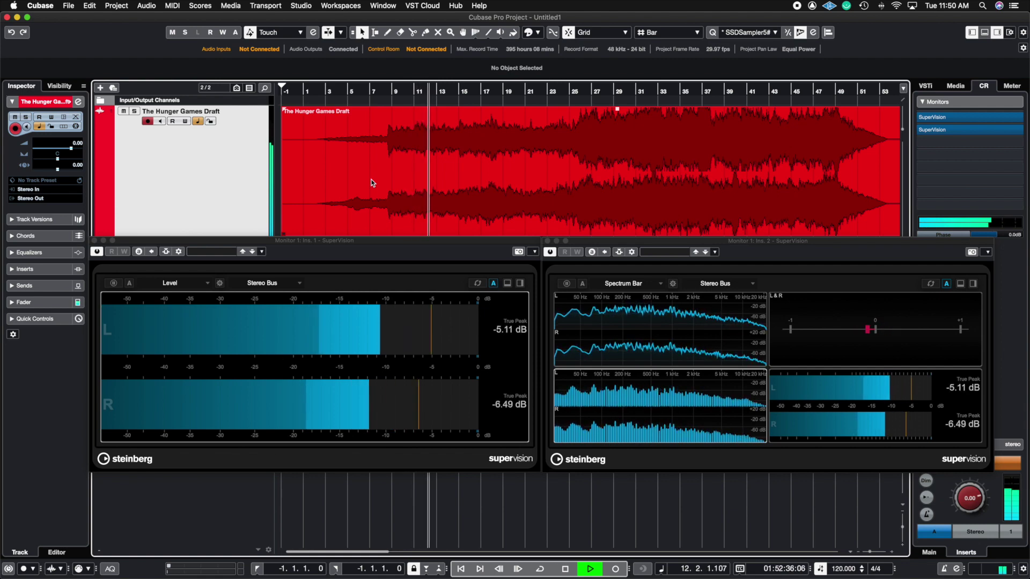
key(space)
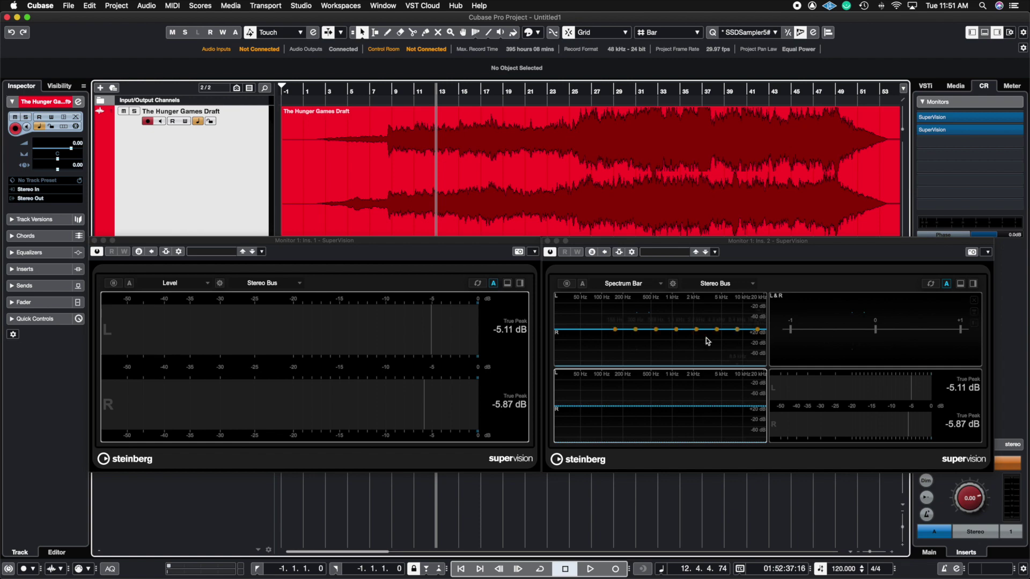
- Open the list of available modules for the Spectrum Bar module in the second SuperVision
click(779, 243)
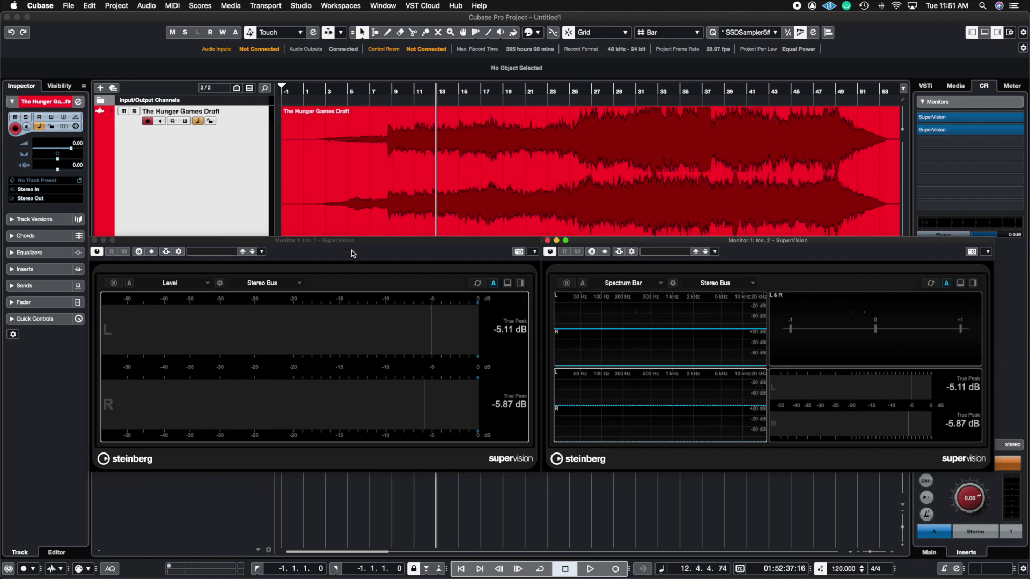
click(626, 284)
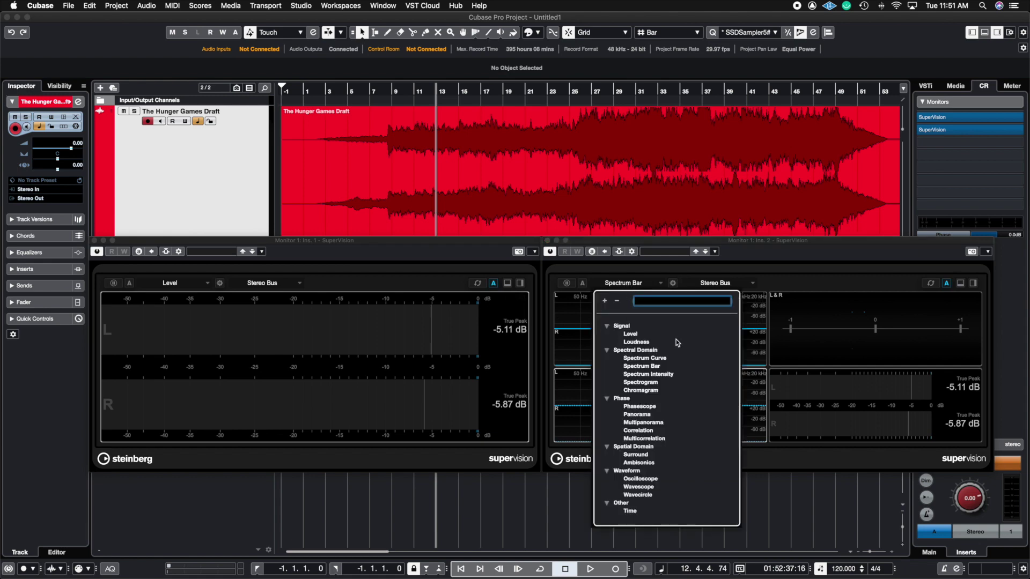
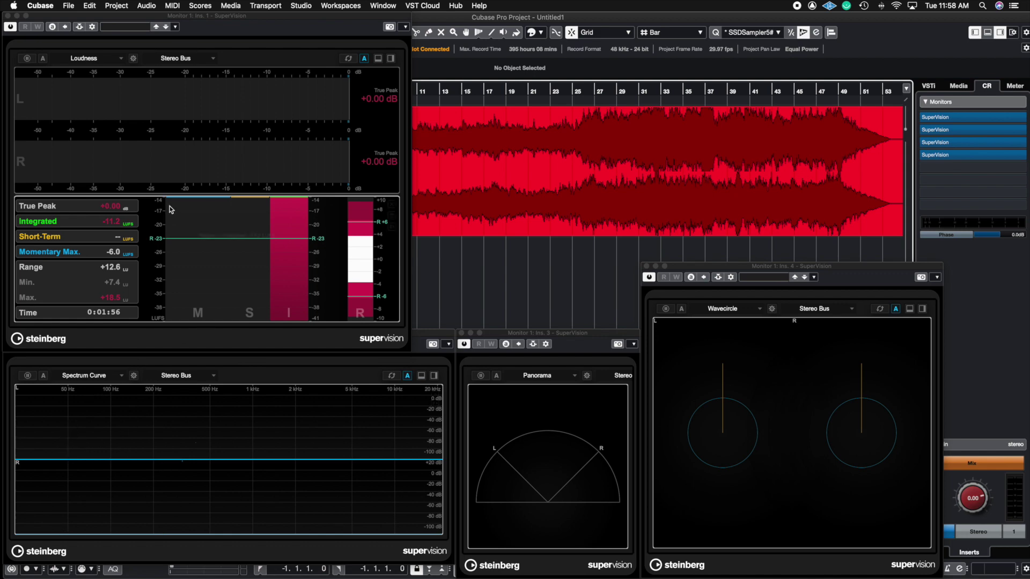
- Select the Level module above the Loudness display in the first SuperVision
click(179, 163)
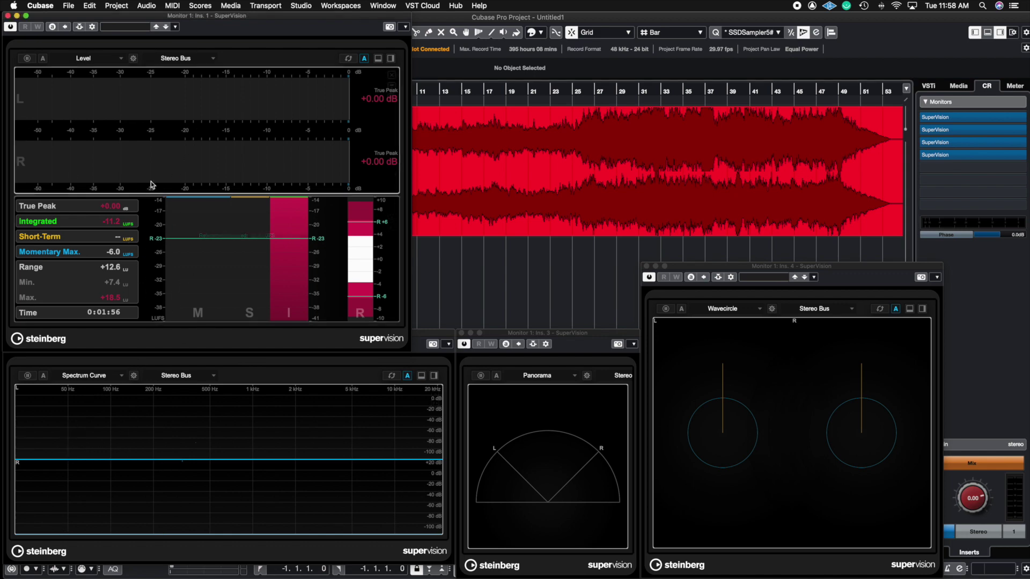